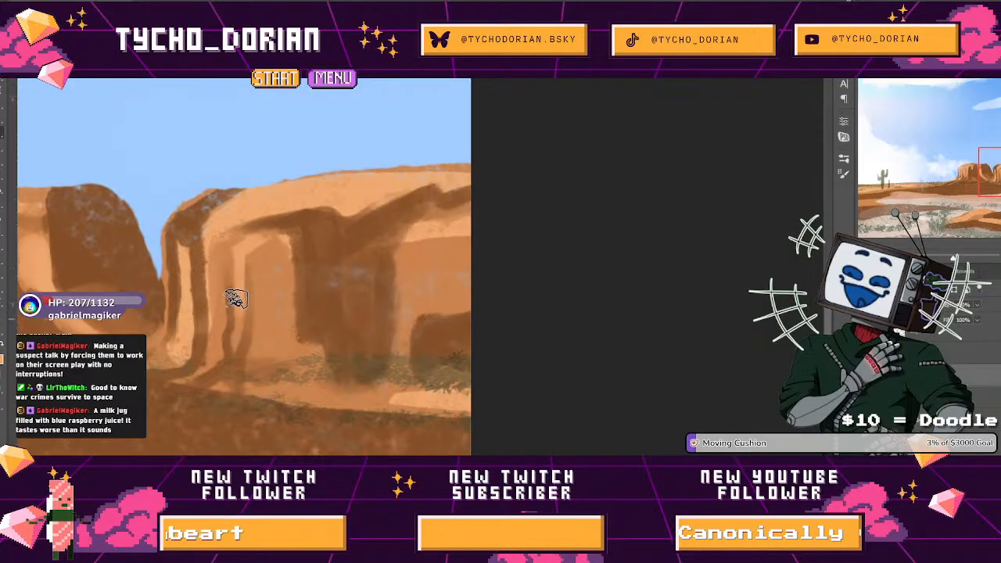
Paint vertical light and dark ridges on the right mesa's cliff face, and restore the pale haze over the desert
mouse_move(273, 266)
left_mouse_down()
mouse_move(139, 260)
mouse_move(102, 313)
mouse_move(208, 351)
left_mouse_up()
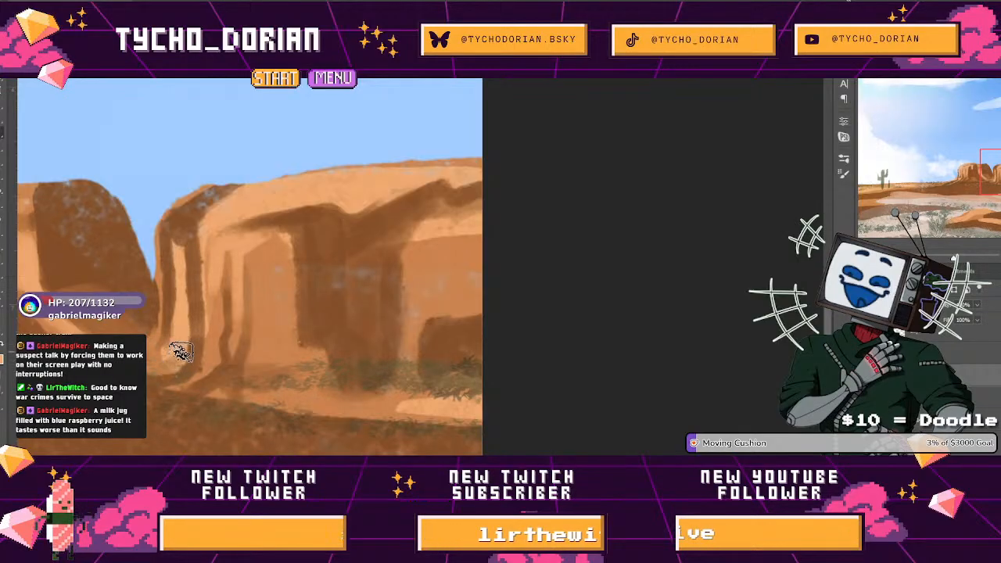
mouse_move(214, 267)
left_mouse_down()
mouse_move(128, 257)
mouse_move(210, 259)
left_mouse_up()
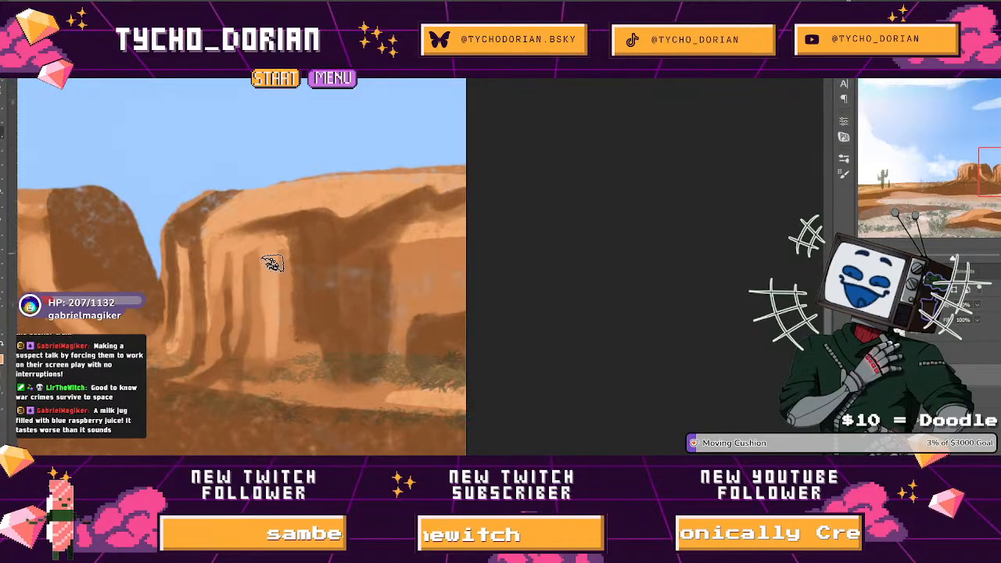
left_click_drag(406, 296, 292, 335)
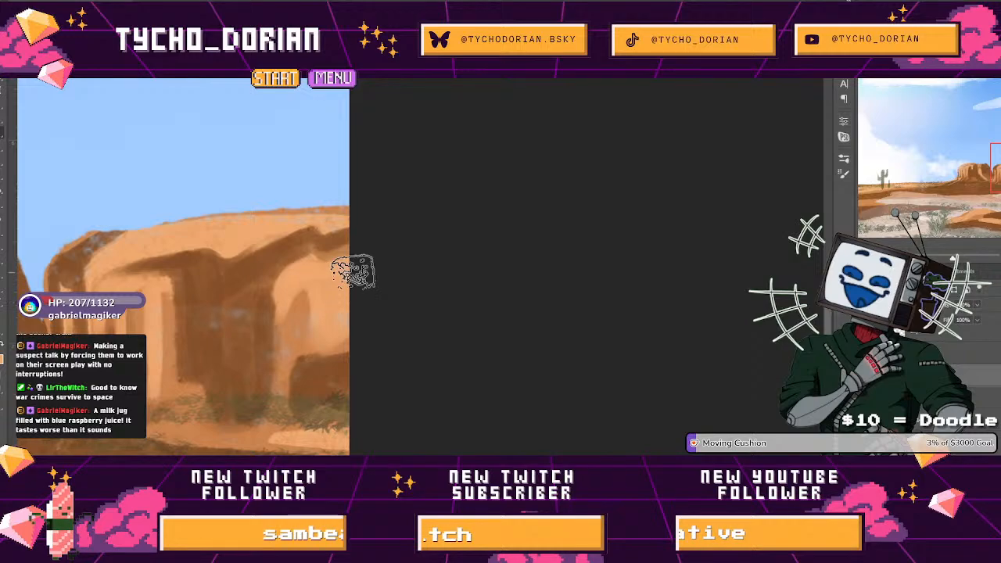
key("ctrl+0")
mouse_move(333, 306)
left_mouse_down()
mouse_move(304, 325)
mouse_move(324, 347)
left_mouse_up()
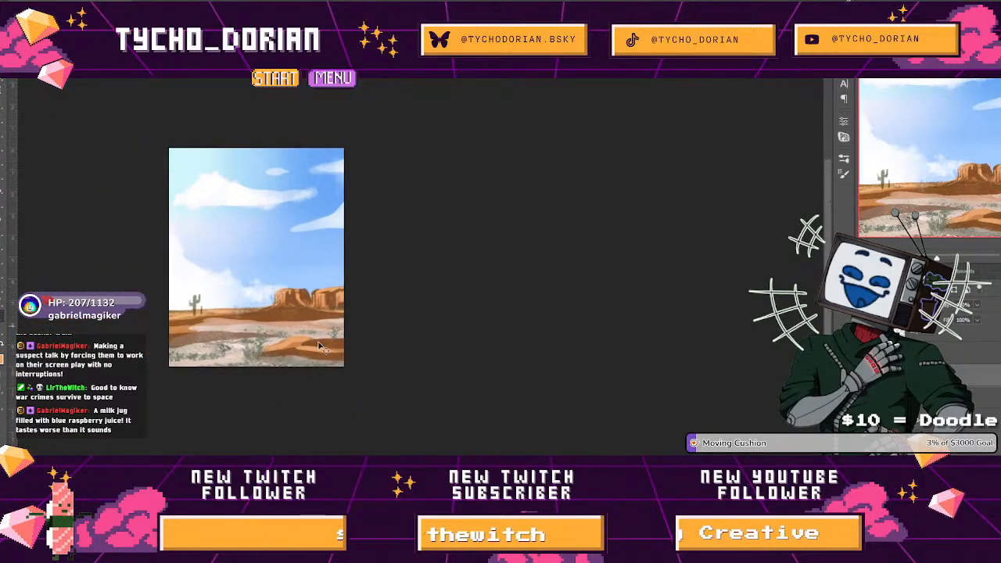
left_click_drag(358, 391, 431, 383)
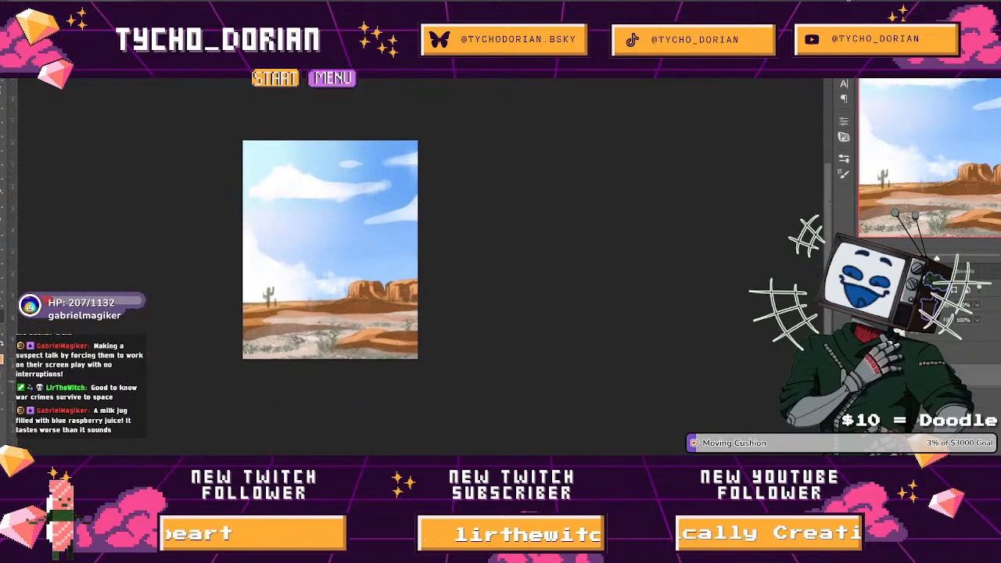
key("ctrl+z")
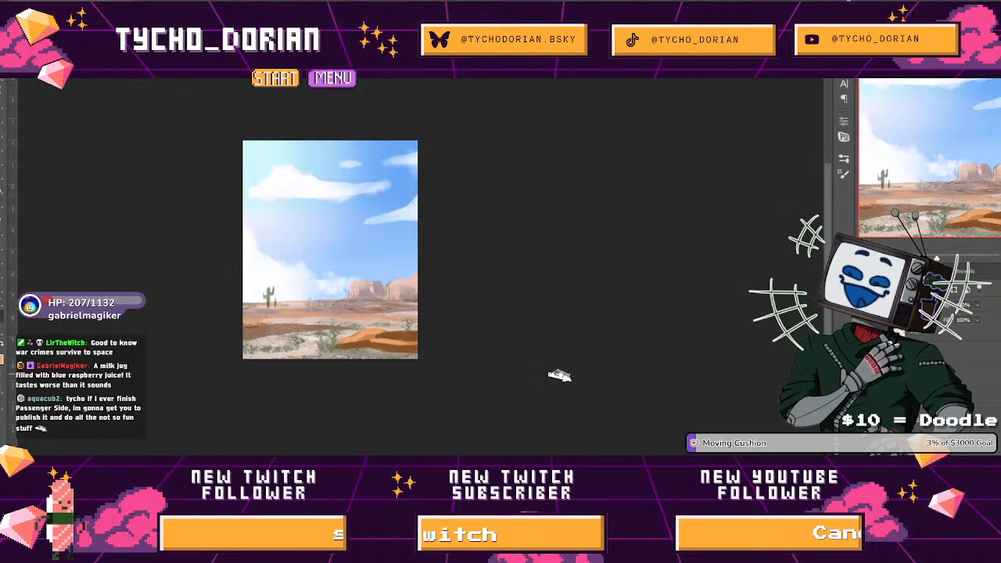
Paint vertical shadow recesses down the left mesa's cliff face and a light ridge running into its base
left_click_drag(369, 292, 428, 291)
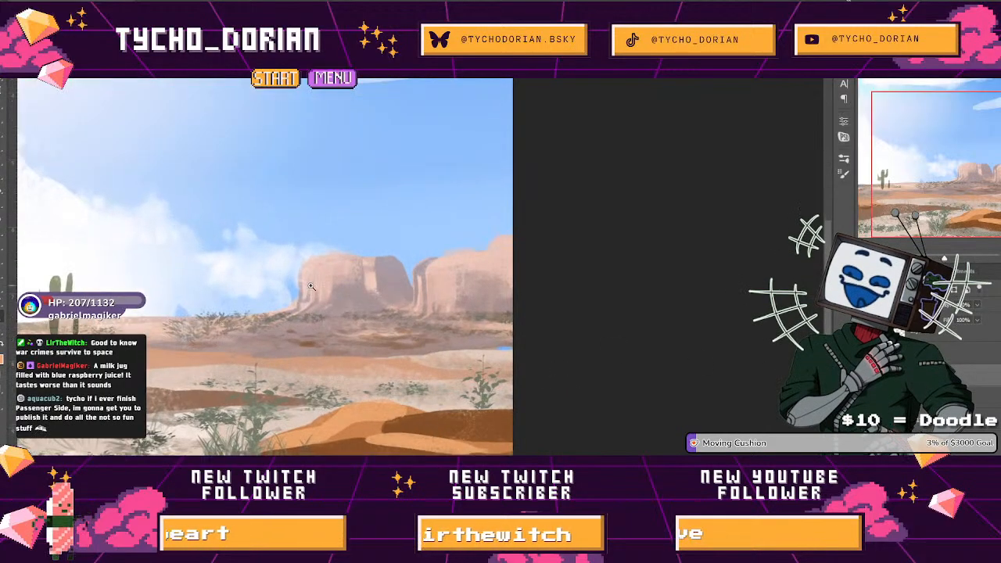
left_click(328, 274)
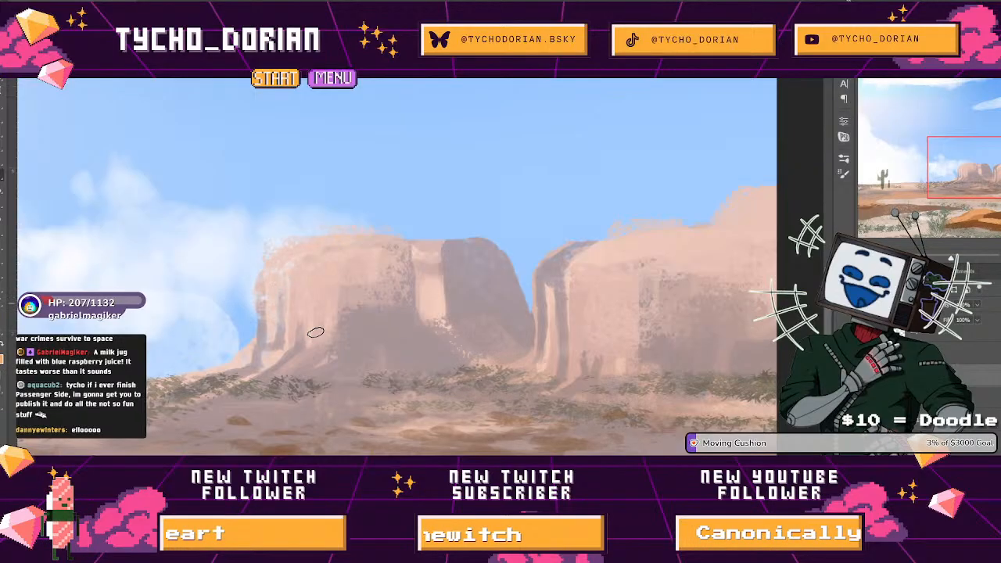
mouse_move(352, 268)
left_mouse_down()
mouse_move(353, 308)
mouse_move(383, 270)
mouse_move(365, 279)
mouse_move(393, 259)
left_mouse_up()
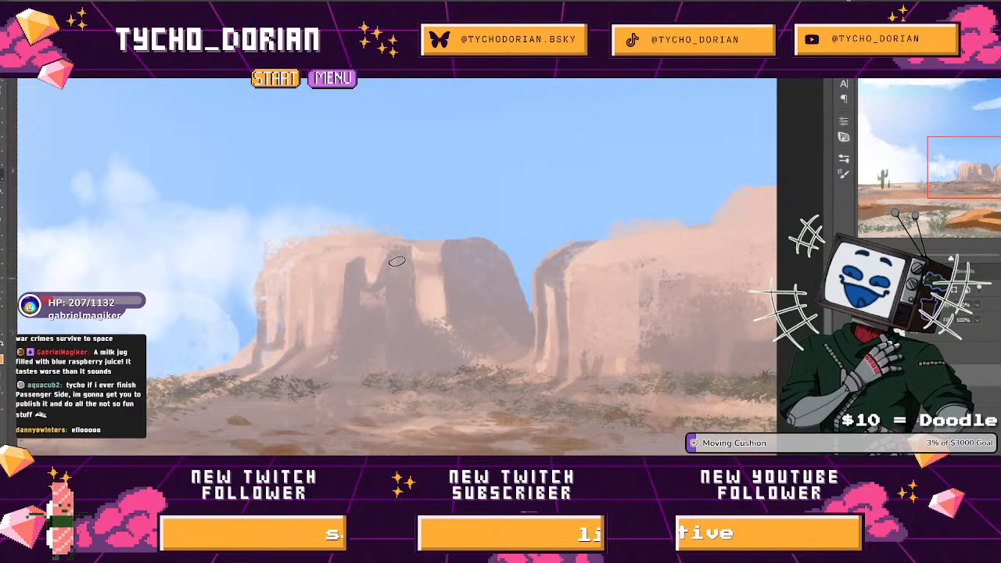
mouse_move(365, 223)
left_mouse_down()
mouse_move(256, 230)
mouse_move(359, 281)
mouse_move(375, 305)
left_mouse_up()
scroll(348, 320, "right", 5)
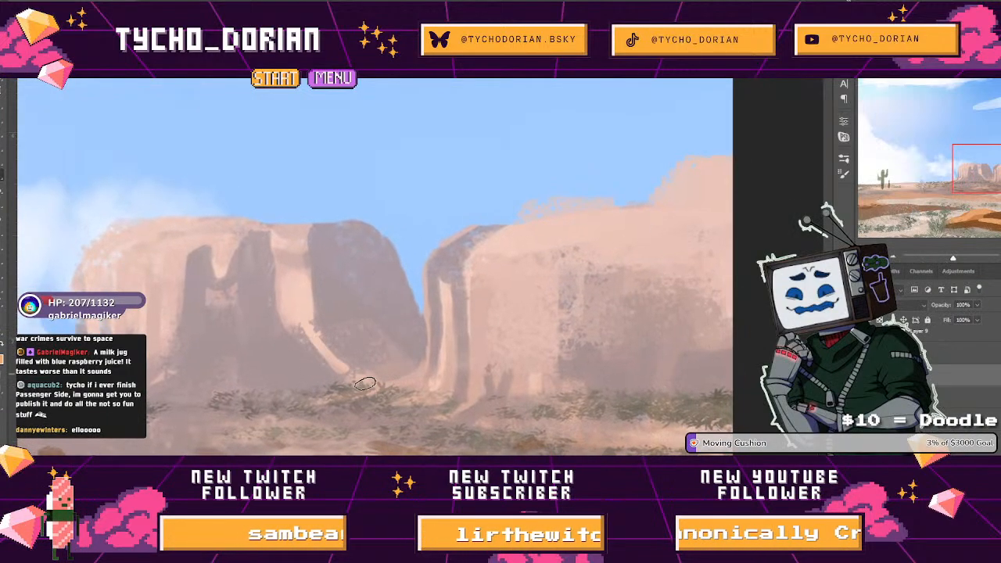
Paint vertical shadow columns and a dark overhang line on the hazy right mesa
left_click_drag(499, 355, 311, 373)
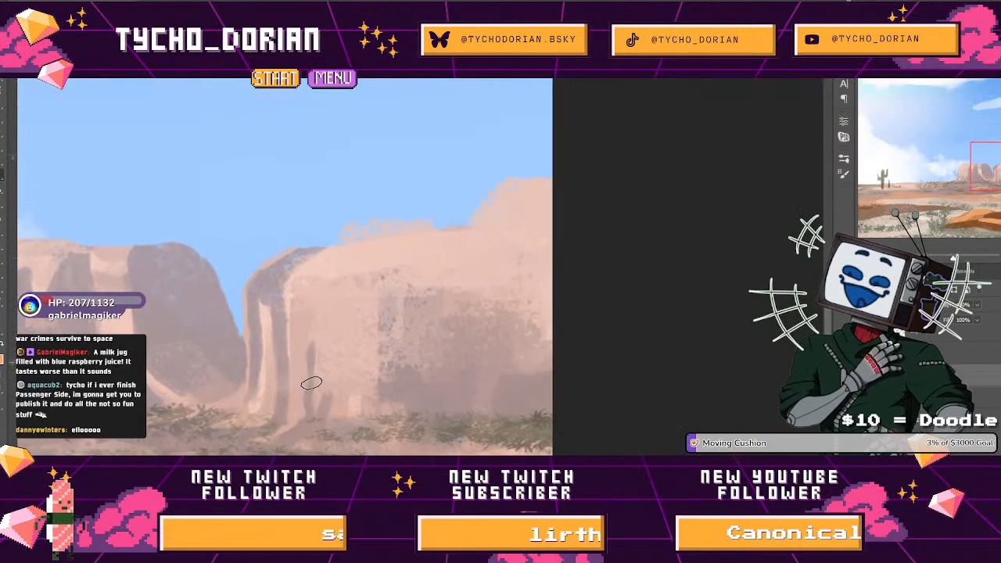
mouse_move(395, 319)
left_mouse_down()
mouse_move(396, 376)
mouse_move(395, 289)
mouse_move(398, 377)
mouse_move(412, 380)
mouse_move(421, 333)
mouse_move(439, 385)
mouse_move(431, 342)
mouse_move(439, 329)
mouse_move(468, 331)
mouse_move(457, 342)
mouse_move(454, 335)
mouse_move(470, 367)
mouse_move(517, 342)
mouse_move(450, 335)
mouse_move(422, 349)
mouse_move(435, 285)
left_mouse_up()
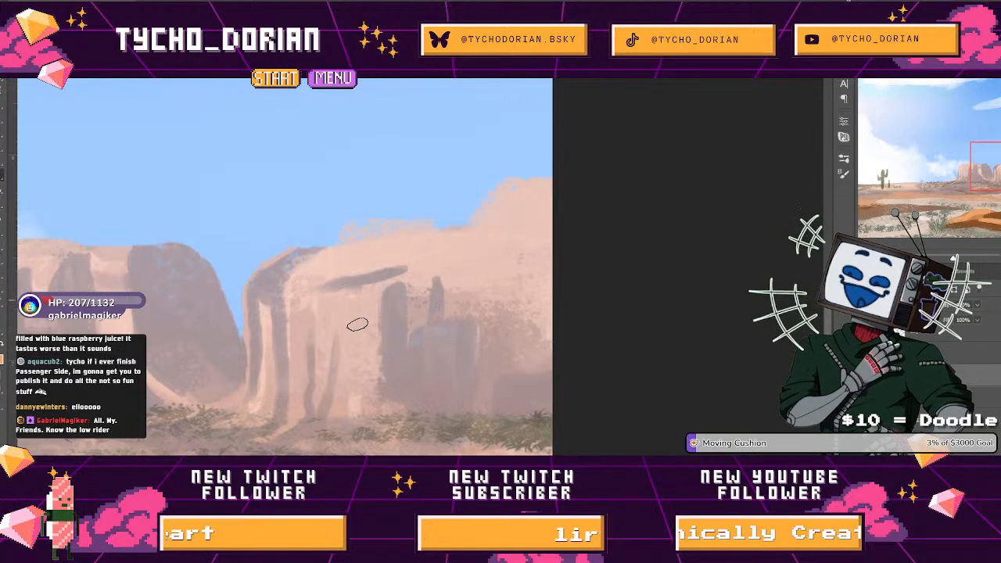
left_click_drag(388, 354, 243, 293)
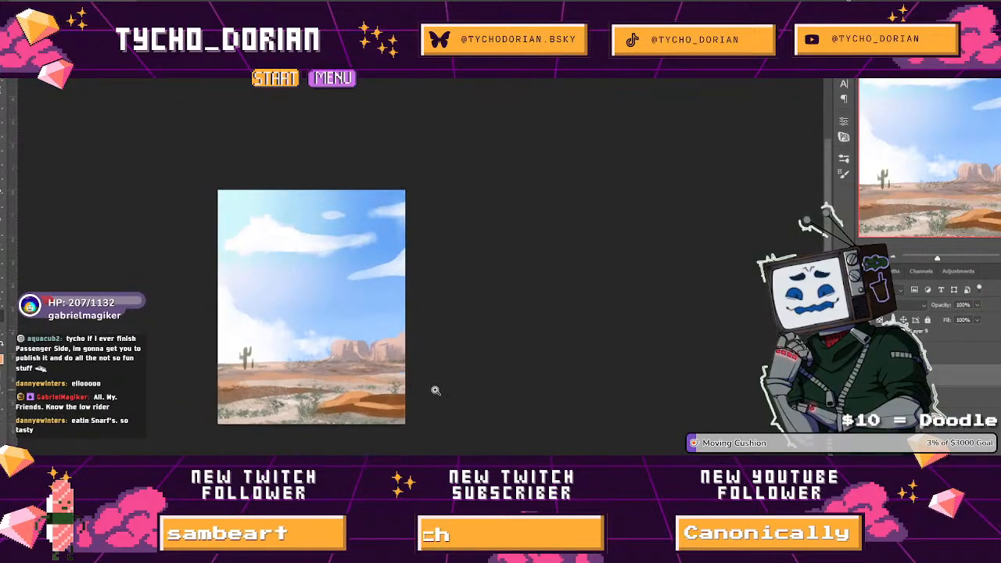
left_click_drag(436, 390, 518, 399)
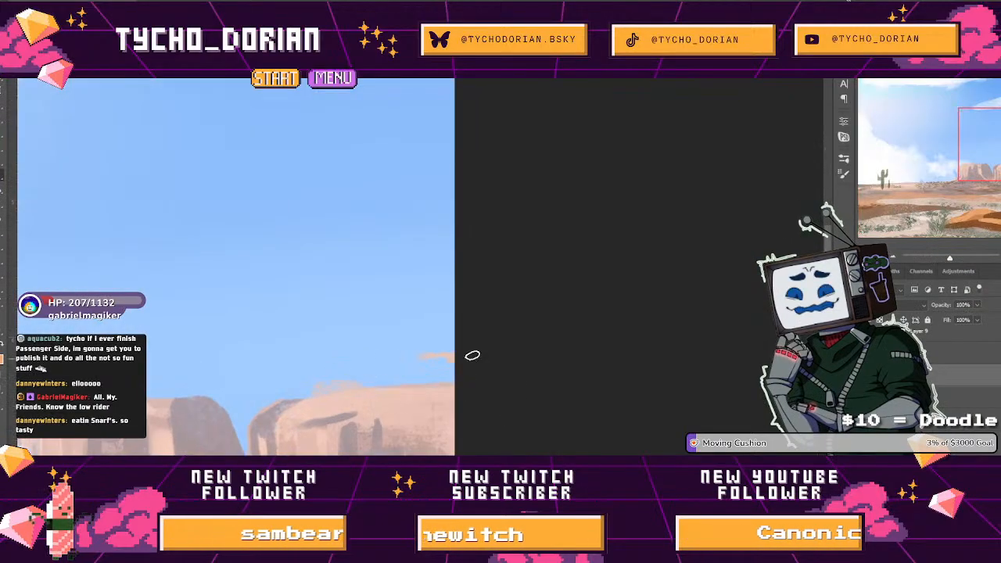
Undo the last stroke and clean up the right mesa's top edge into a flatter silhouette
key("ctrl+z")
left_click_drag(287, 397, 532, 255)
left_click_drag(462, 300, 429, 297)
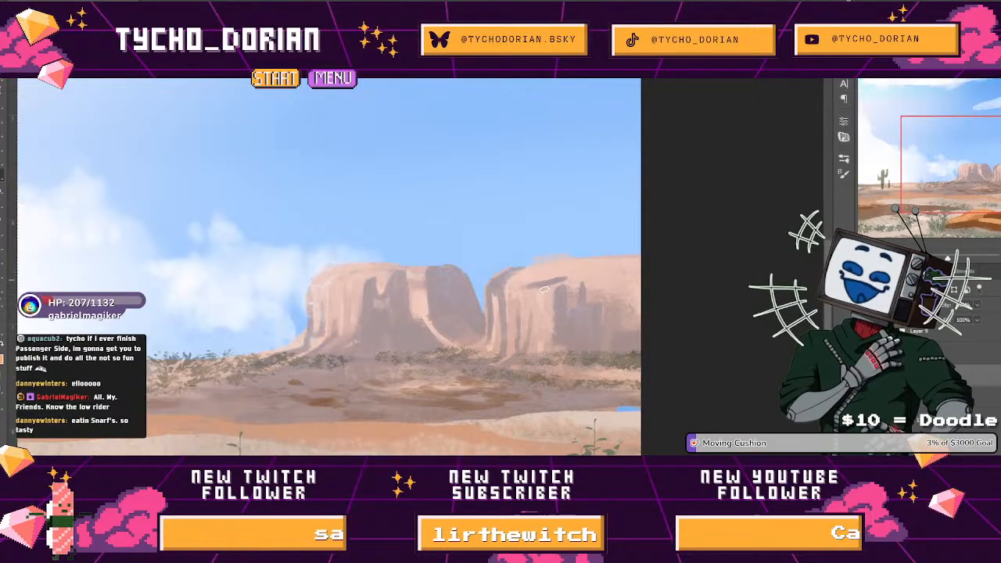
Enlarge the brush and blend broader light and shadow strokes into the right mesa's face and overhang
key("]")
key("]")
key("]")
key("]")
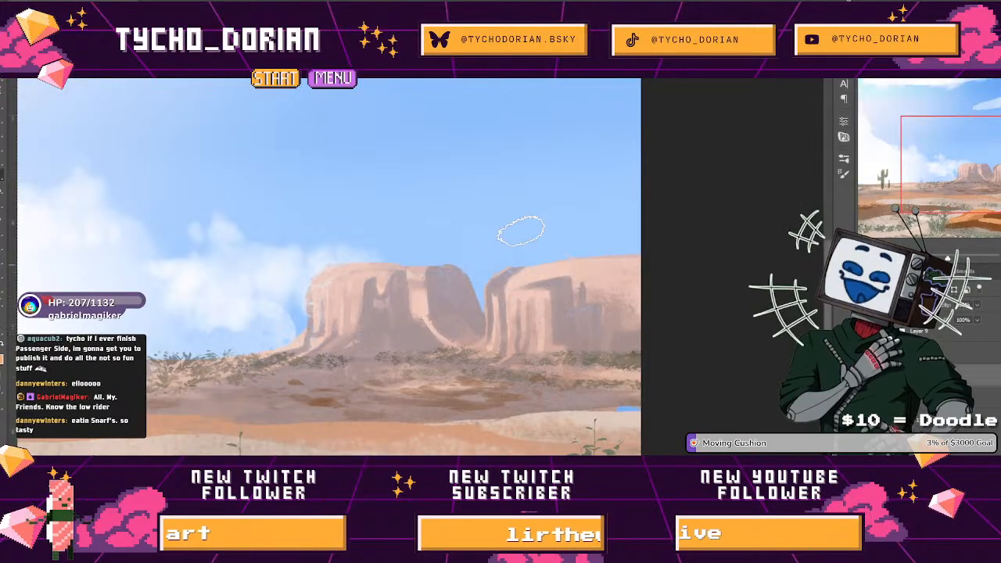
left_click_drag(585, 296, 628, 341)
left_click_drag(569, 281, 609, 271)
mouse_move(604, 310)
left_mouse_down()
mouse_move(596, 258)
mouse_move(602, 325)
mouse_move(588, 358)
mouse_move(582, 291)
mouse_move(642, 255)
mouse_move(548, 298)
mouse_move(551, 261)
mouse_move(523, 273)
mouse_move(493, 228)
mouse_move(527, 280)
mouse_move(271, 278)
left_mouse_up()
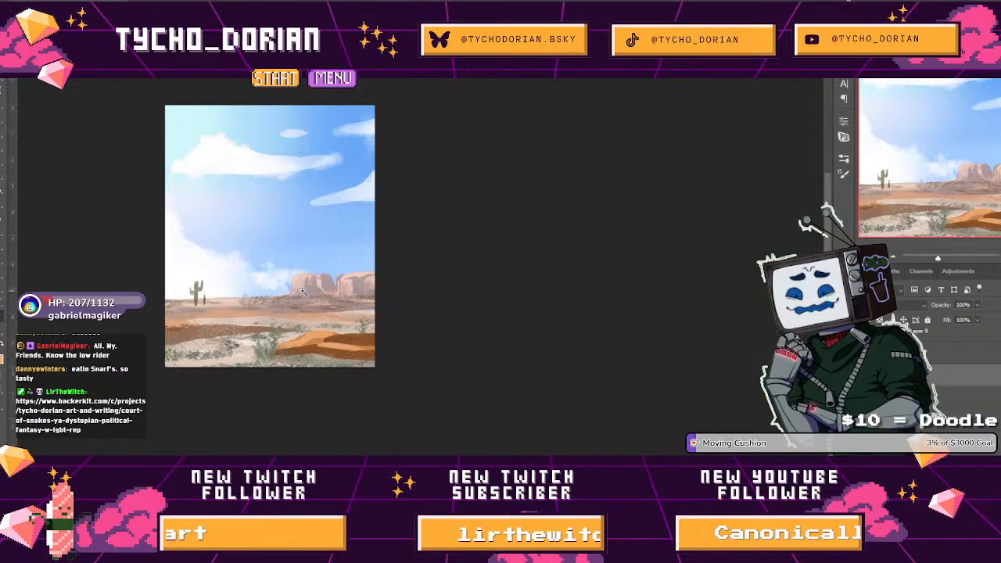
left_click_drag(274, 302, 304, 297)
left_click_drag(305, 296, 492, 352)
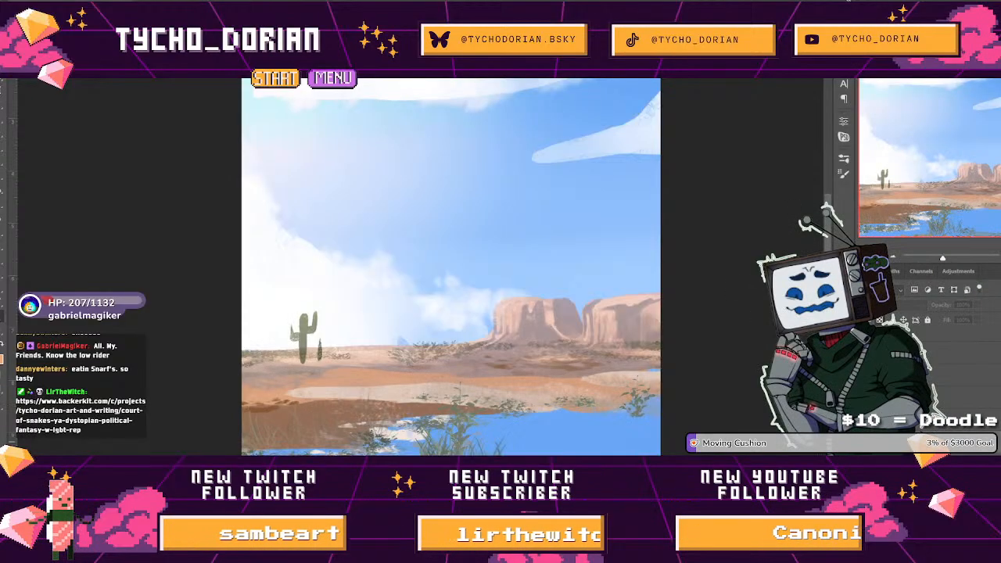
Paint mid-brown shading along the lower slope of the orange foreground dune, near the grass tuft
scroll(630, 425, "up", 1)
scroll(630, 425, "up", 2)
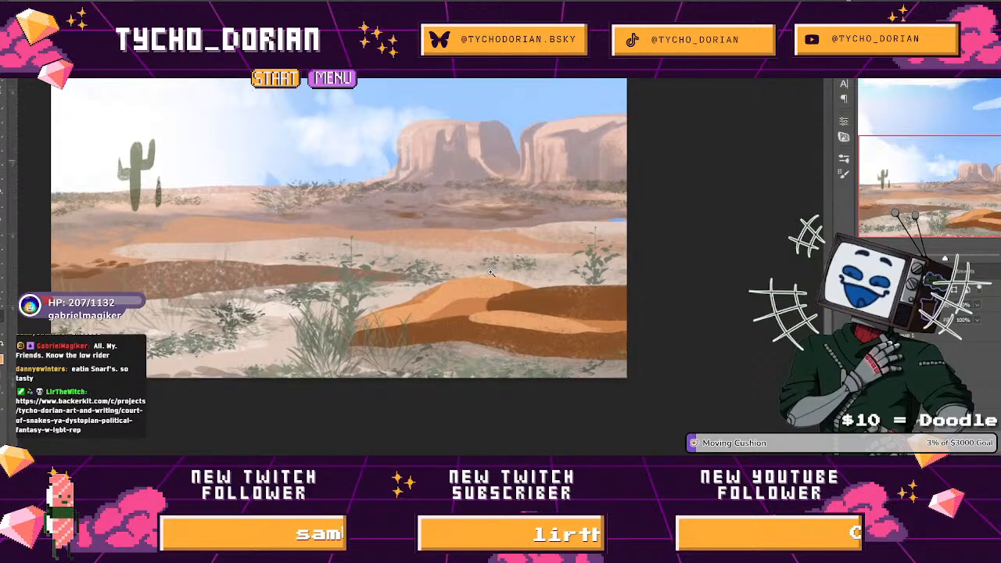
scroll(417, 344, "up", 3)
scroll(444, 327, "down", 4)
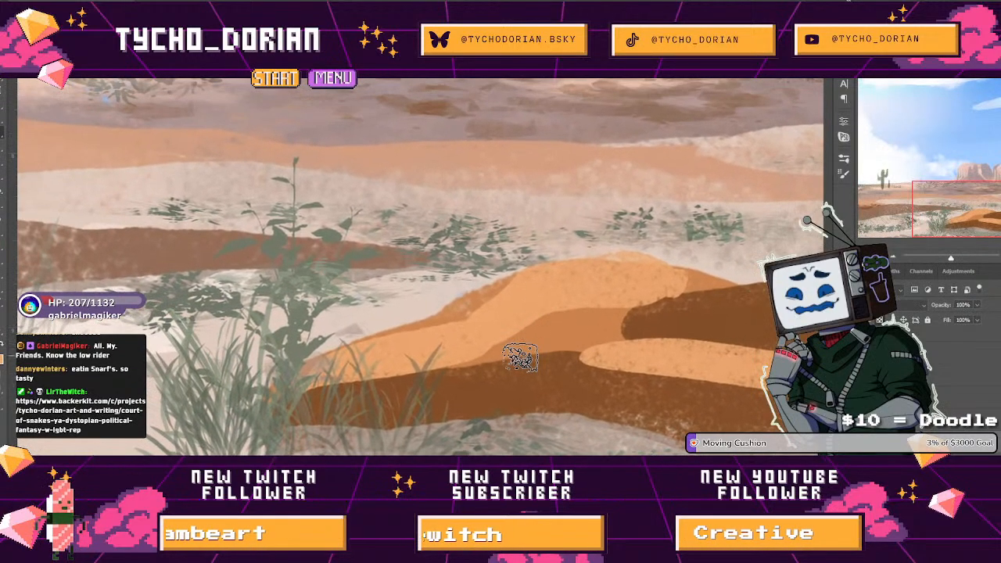
scroll(418, 329, "up", 1)
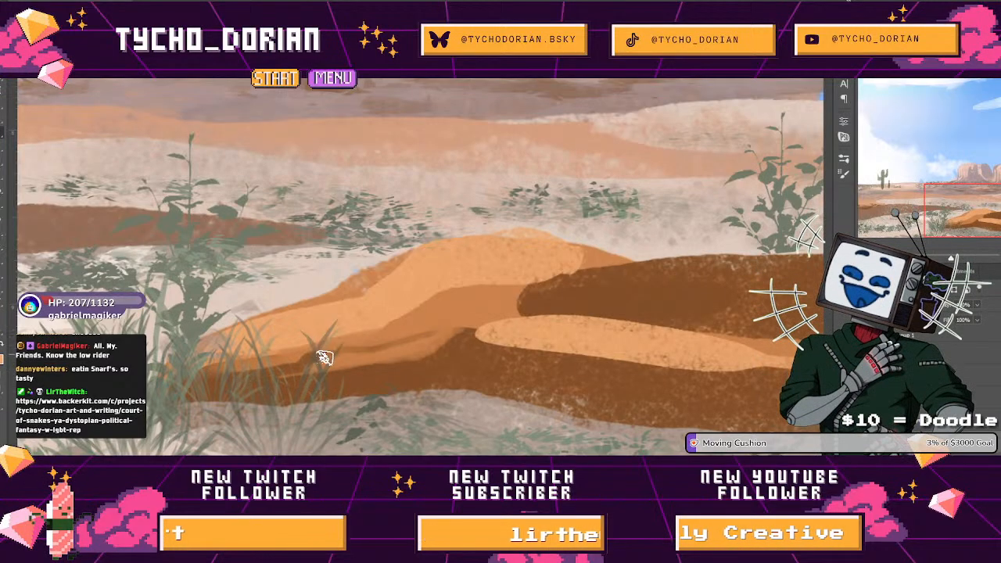
left_click_drag(372, 313, 295, 337)
Paint a branching dark crease across the foreground dune's light slope, redoing its upper branch as a thinner, softer line
mouse_move(274, 304)
left_mouse_down()
mouse_move(284, 315)
mouse_move(250, 319)
mouse_move(291, 313)
mouse_move(389, 358)
mouse_move(345, 362)
mouse_move(250, 322)
mouse_move(345, 364)
mouse_move(376, 364)
mouse_move(279, 336)
mouse_move(284, 298)
mouse_move(264, 306)
mouse_move(400, 255)
mouse_move(470, 248)
left_mouse_up()
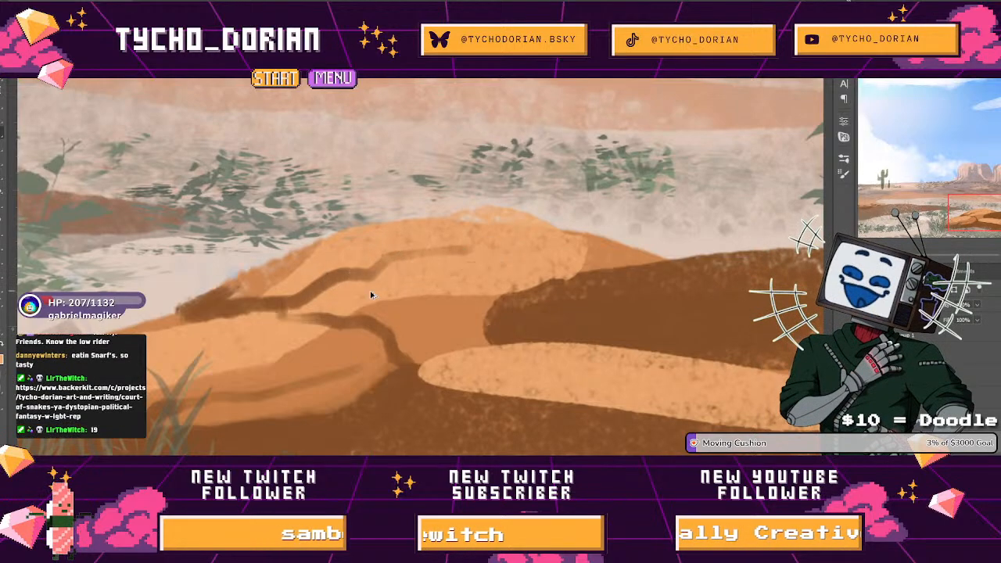
key("ctrl+z")
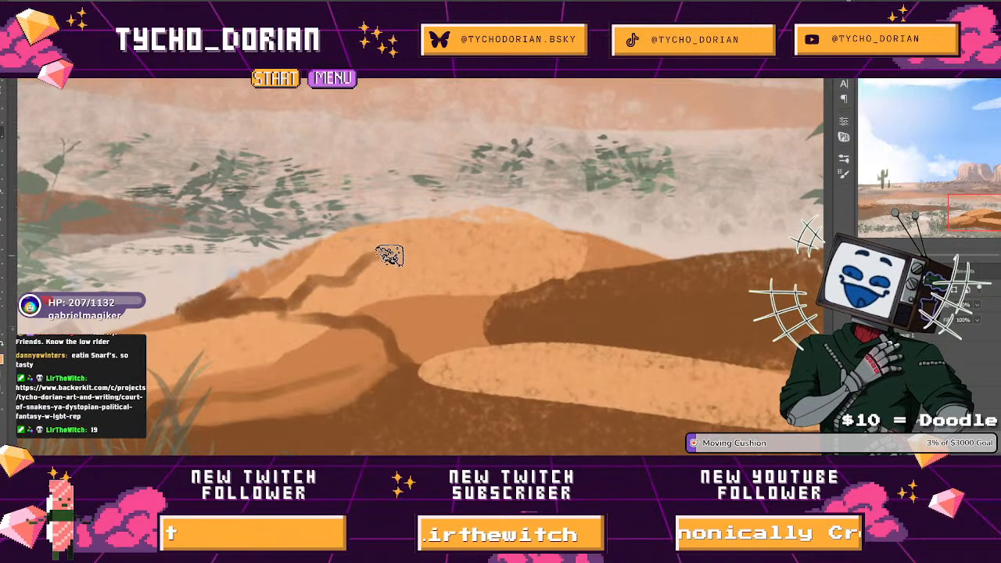
left_click_drag(373, 262, 461, 260)
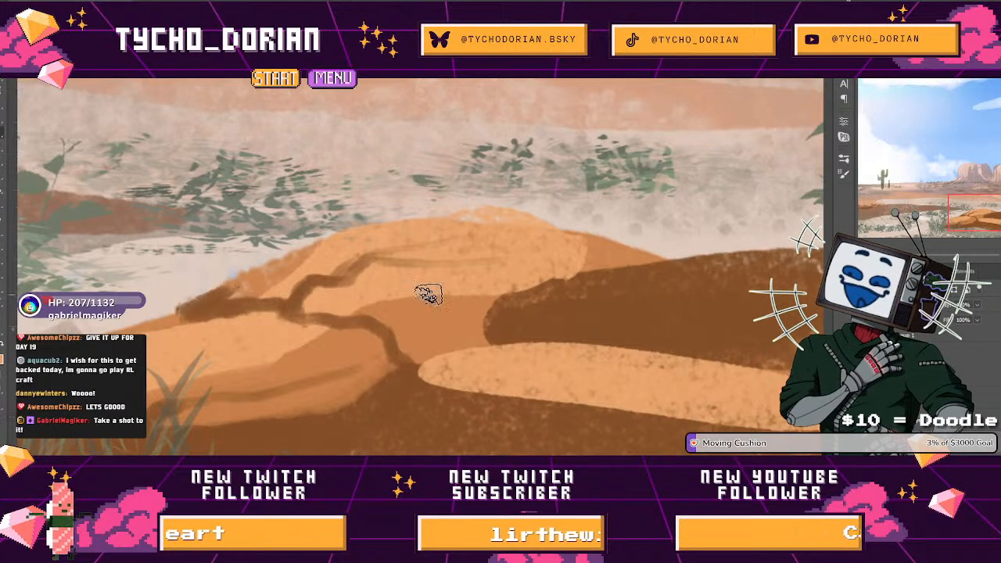
left_click_drag(339, 306, 256, 280)
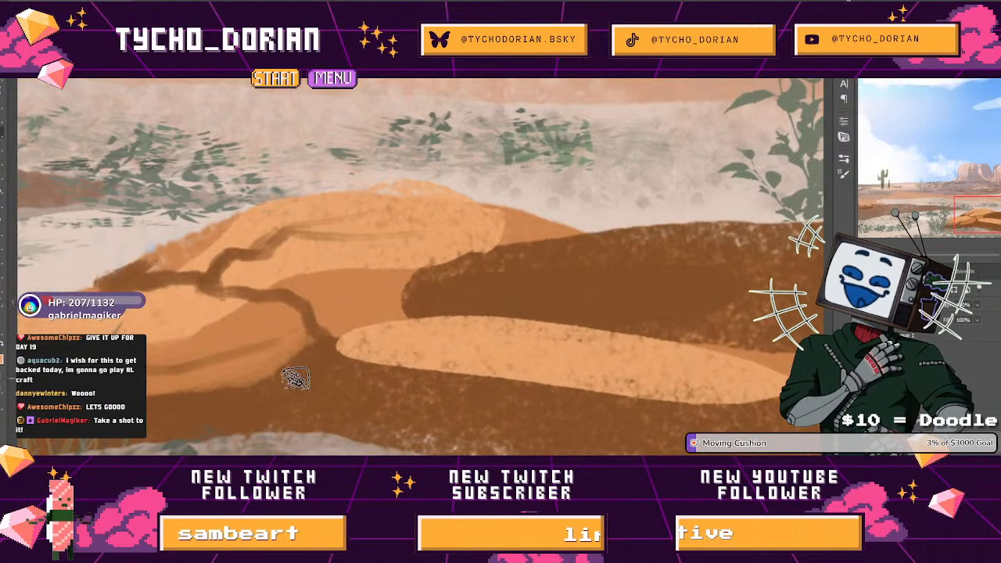